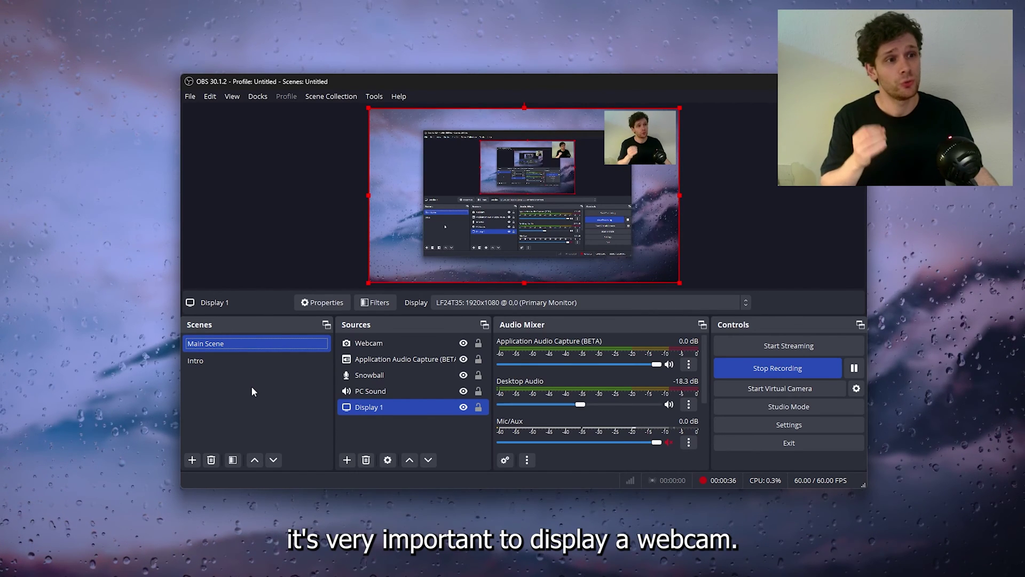
Select the Webcam and Snowball sources, then start and cancel a new scene from Intro
{"action": "left_click", "coordinate": [373, 346]}
{"action": "left_click", "coordinate": [370, 359]}
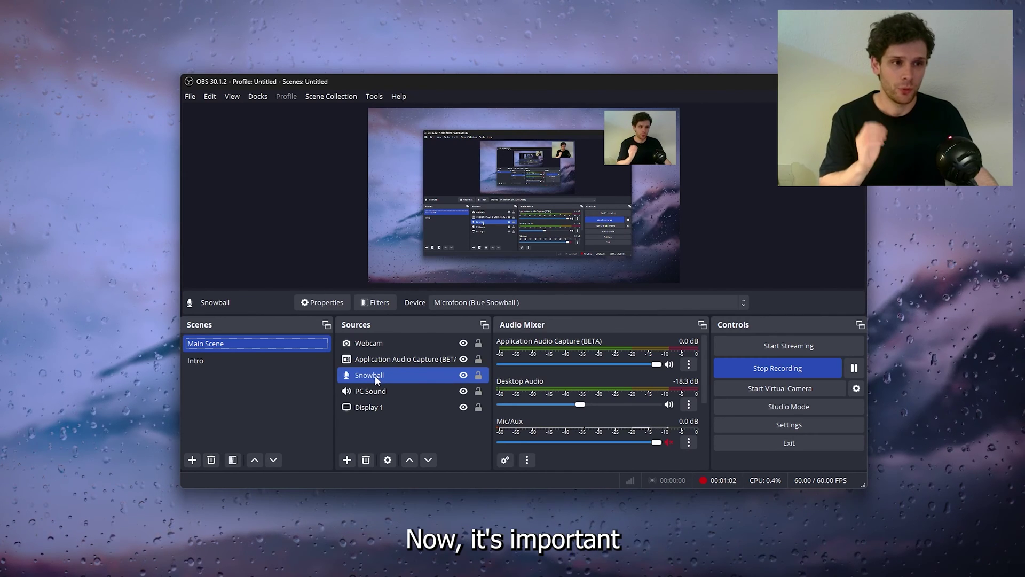
{"action": "left_click", "coordinate": [278, 351]}
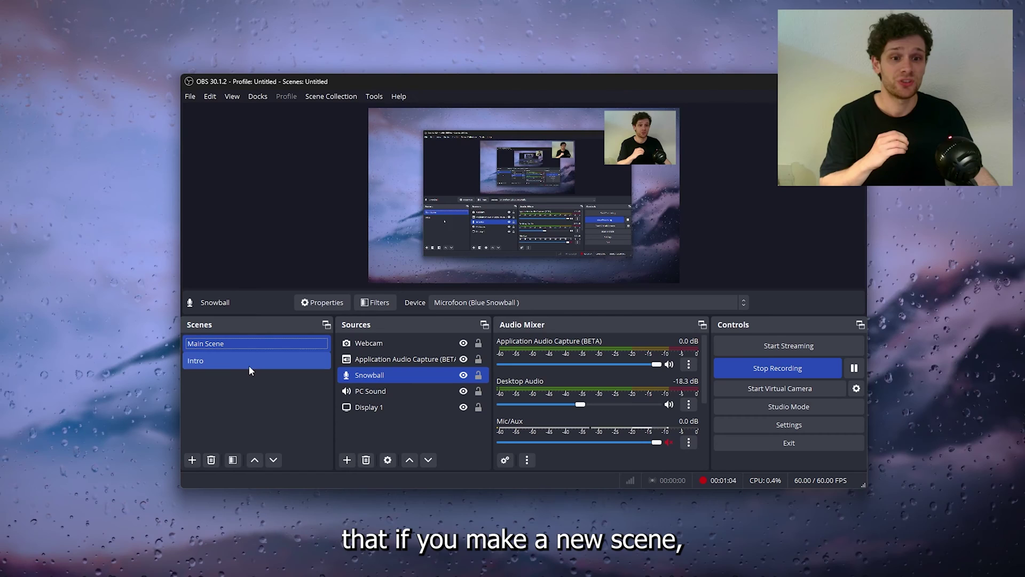
{"action": "right_click", "coordinate": [210, 386]}
{"action": "left_click", "coordinate": [212, 393]}
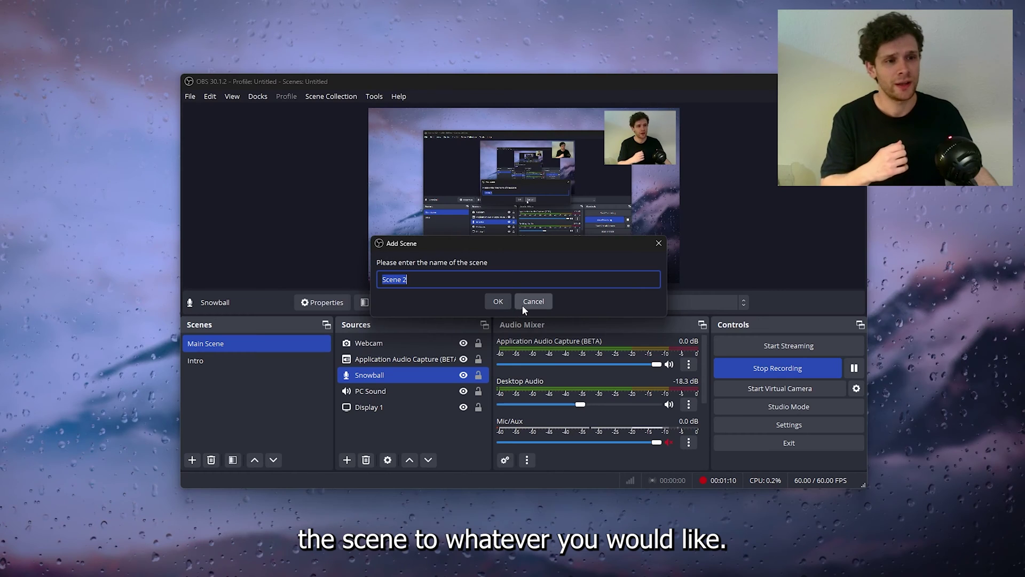
{"action": "left_click", "coordinate": [523, 305]}
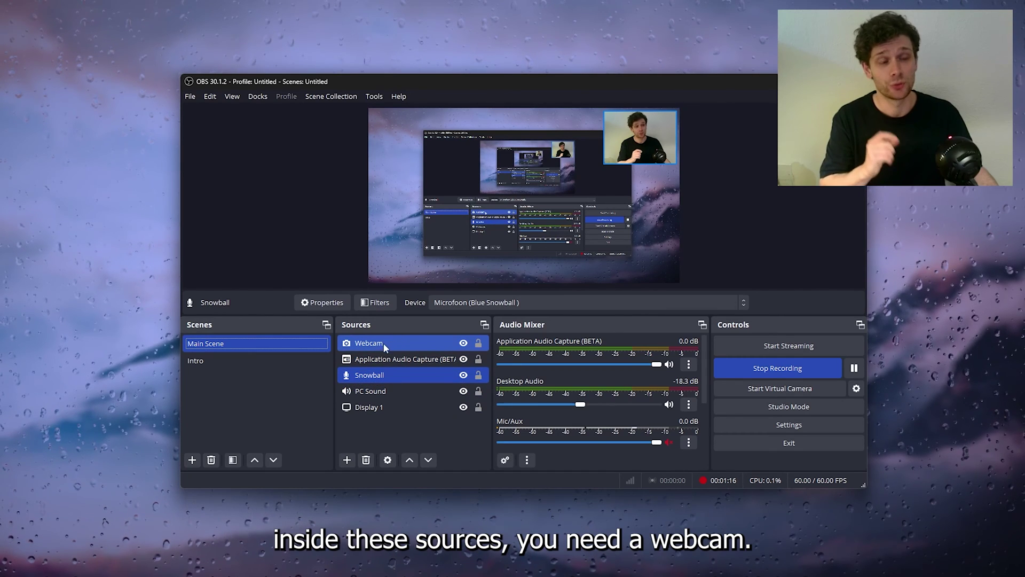
Create the 'webcam' Video Capture Device source on the Trust USB Camera and close its properties
{"action": "right_click", "coordinate": [373, 420]}
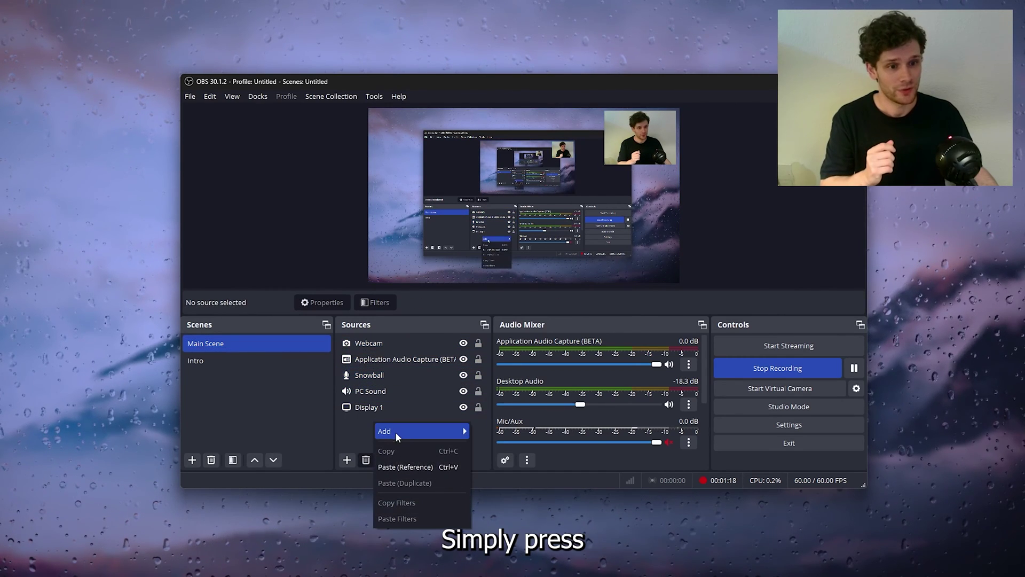
{"action": "mouse_move", "coordinate": [417, 431]}
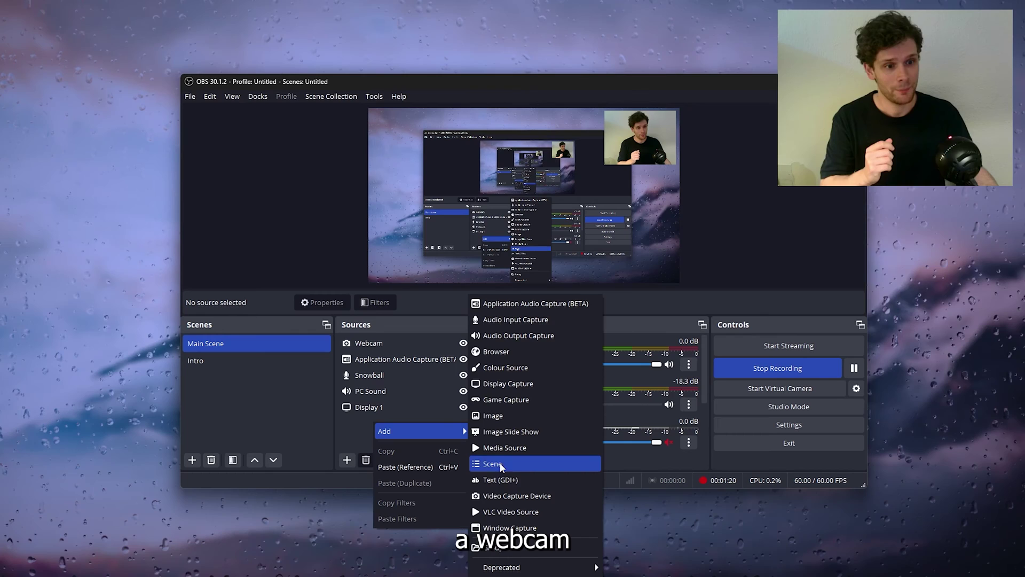
{"action": "left_click", "coordinate": [491, 496]}
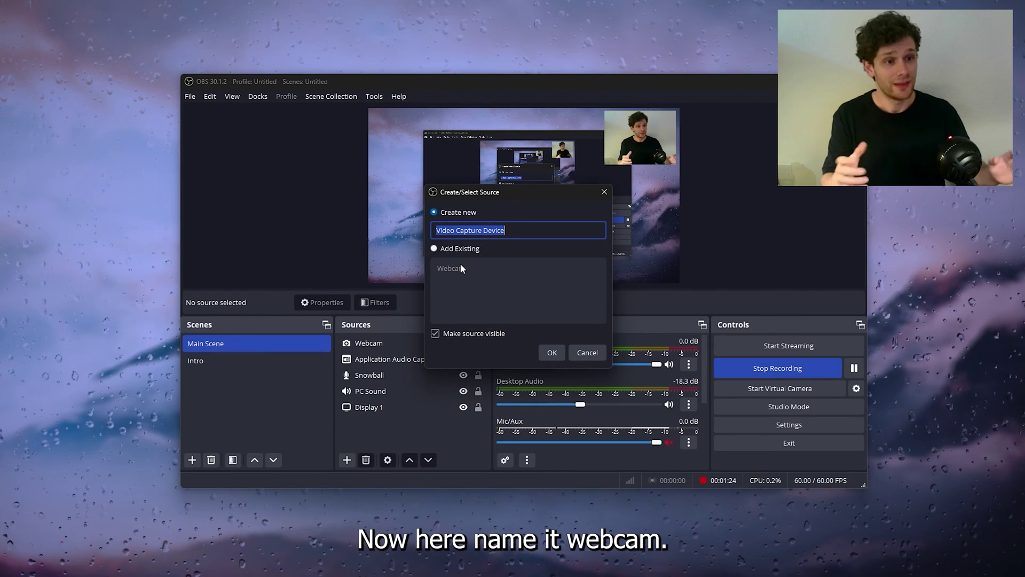
{"action": "type", "text": "webcame"}
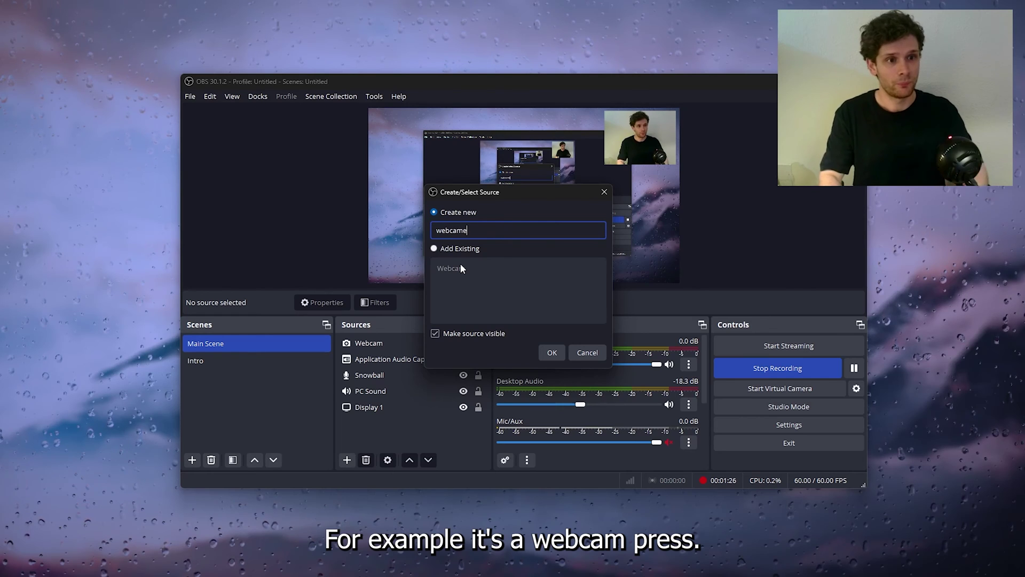
{"action": "key", "text": "BackSpace"}
{"action": "left_click", "coordinate": [552, 353]}
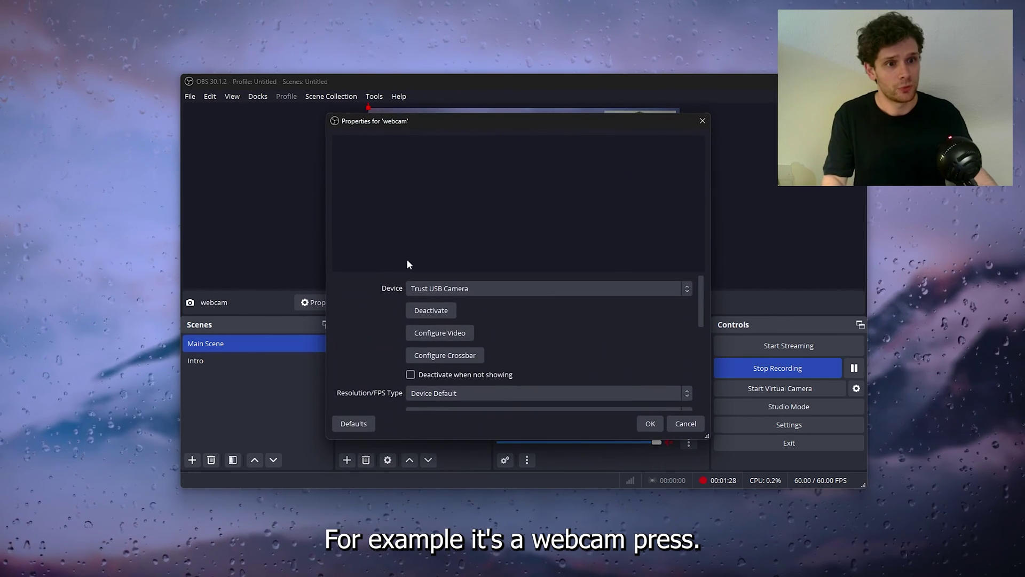
{"action": "left_click_drag", "start_coordinate": [496, 122], "coordinate": [487, 184]}
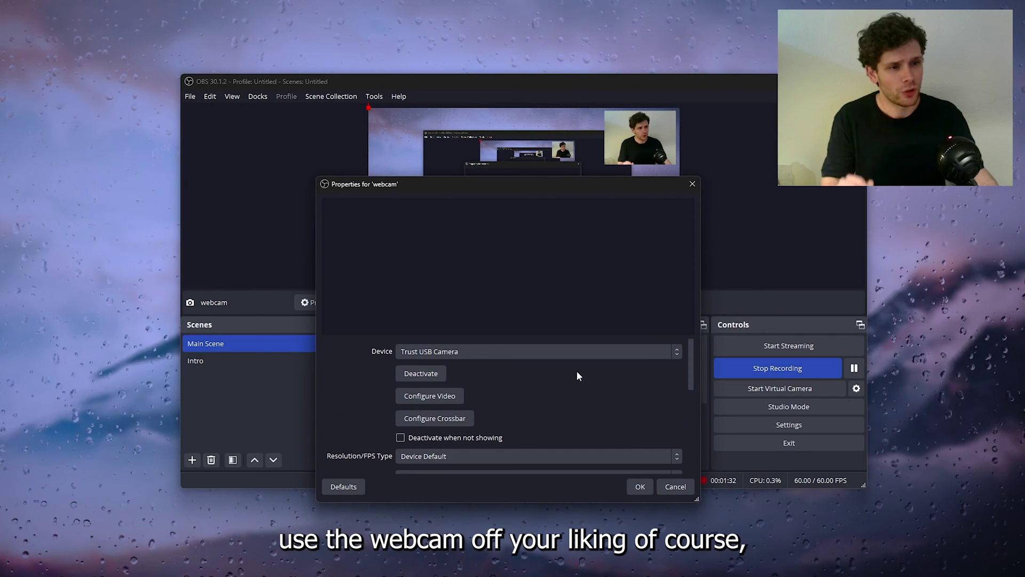
{"action": "scroll", "coordinate": [577, 371], "scroll_direction": "down", "scroll_amount": 3}
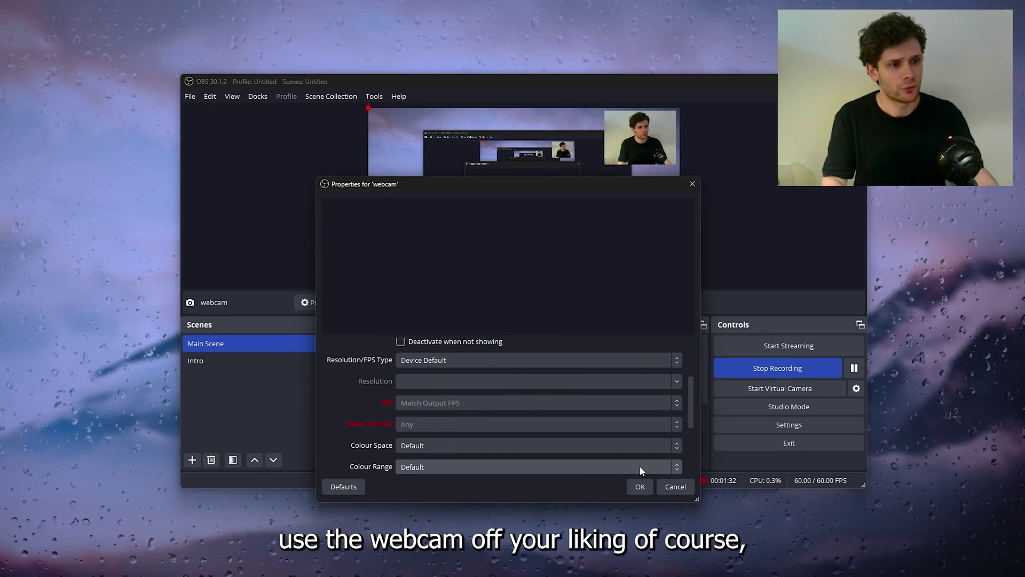
{"action": "left_click", "coordinate": [692, 186]}
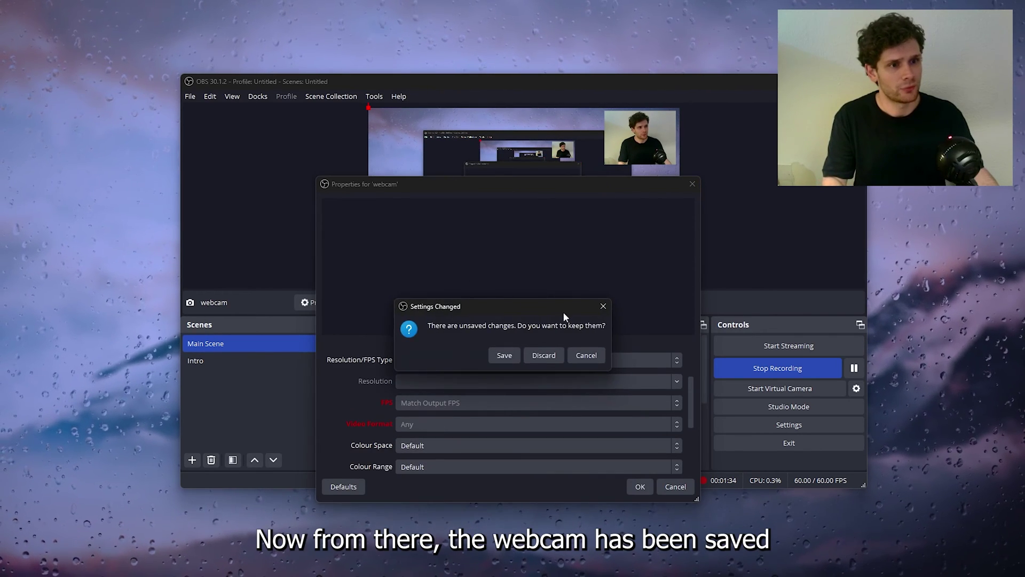
{"action": "left_click", "coordinate": [559, 355]}
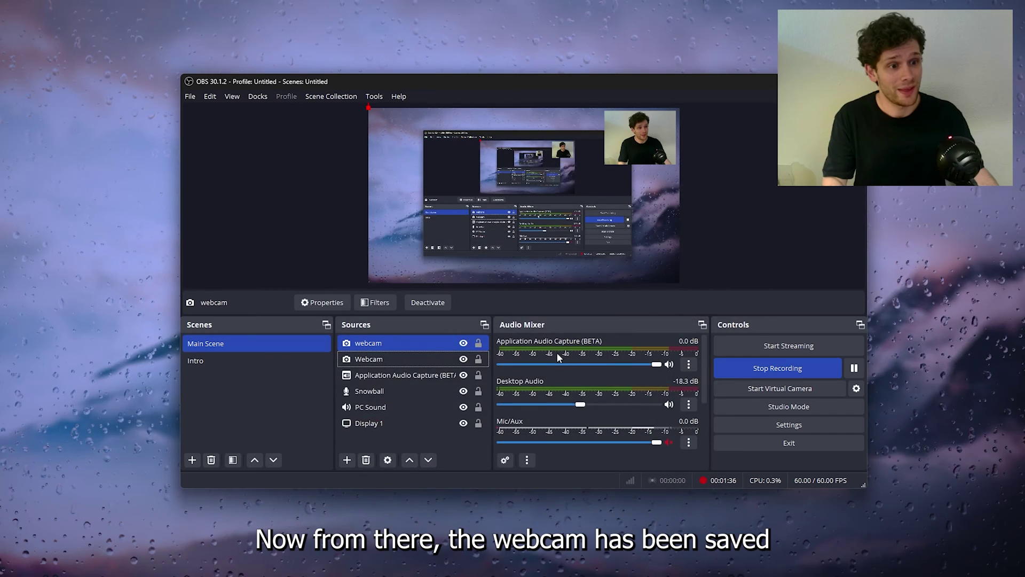
Select webcam together with the second Webcam, Application Audio Capture and Snowball sources
{"action": "left_click", "coordinate": [383, 405], "text": "ctrl"}
{"action": "left_click", "coordinate": [393, 360], "text": "ctrl"}
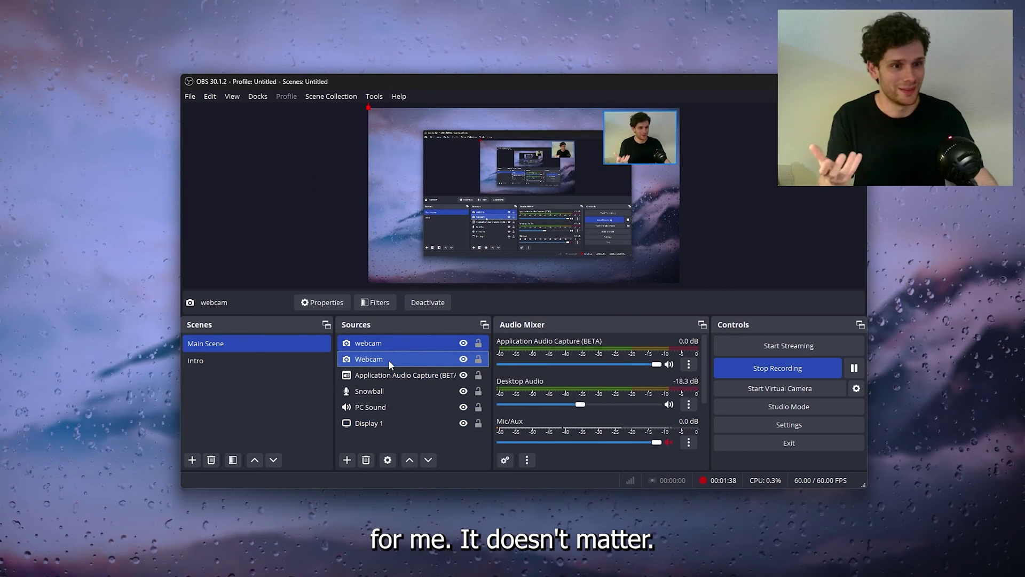
{"action": "left_click", "coordinate": [426, 365], "text": "ctrl"}
{"action": "left_click", "coordinate": [437, 381], "text": "ctrl"}
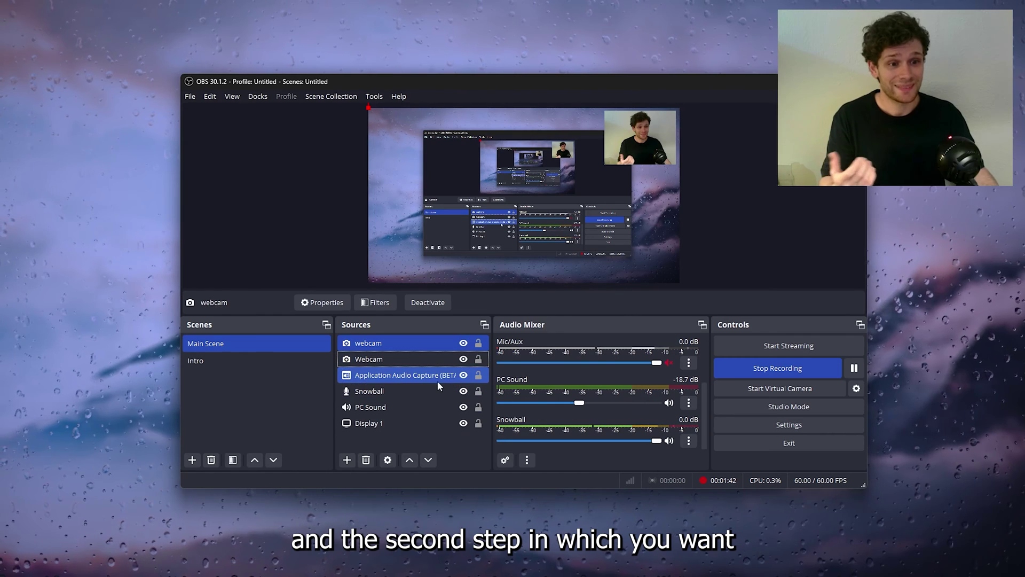
{"action": "left_click", "coordinate": [404, 378], "text": "ctrl"}
{"action": "left_click", "coordinate": [402, 362], "text": "ctrl"}
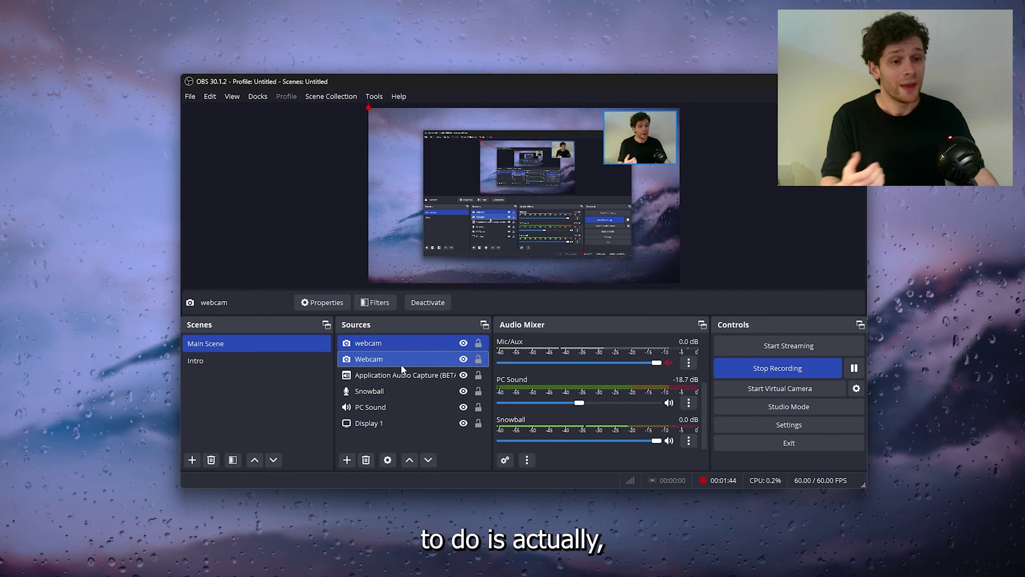
{"action": "left_click", "coordinate": [401, 363], "text": "ctrl"}
{"action": "left_click", "coordinate": [385, 392], "text": "ctrl"}
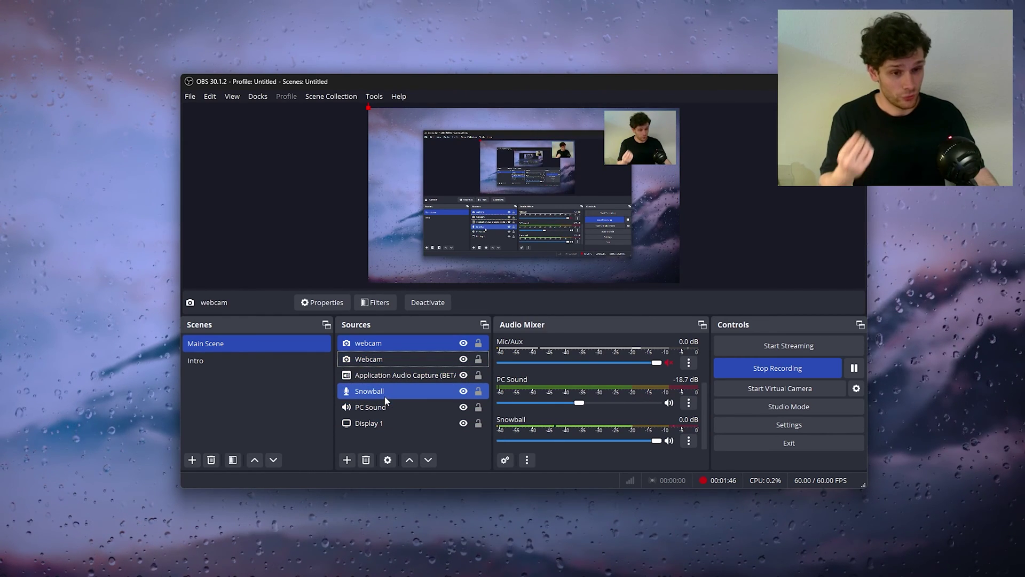
Add an Audio Input Capture source to Main Scene, keeping the Default device
{"action": "right_click", "coordinate": [372, 437]}
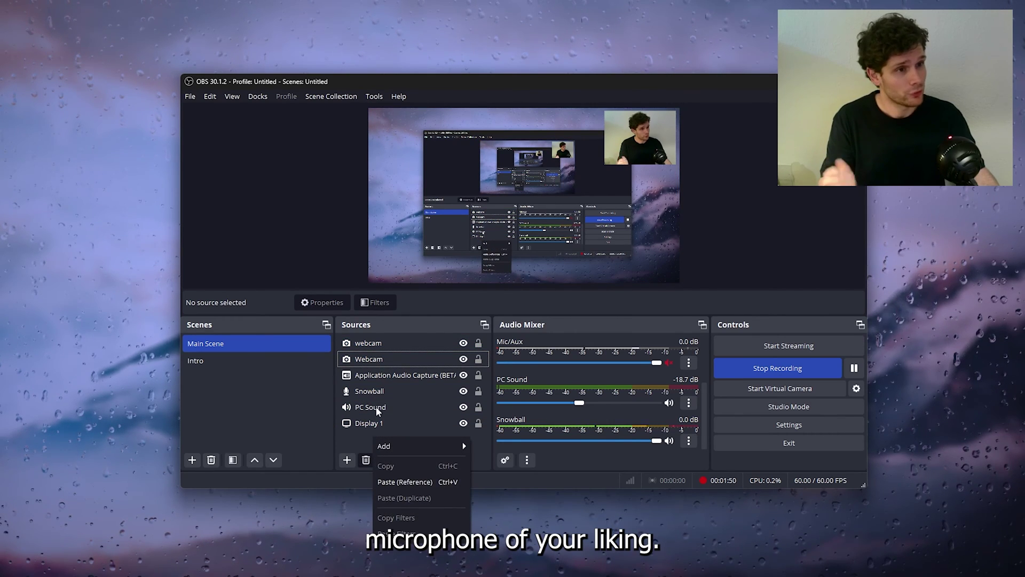
{"action": "left_click", "coordinate": [425, 445]}
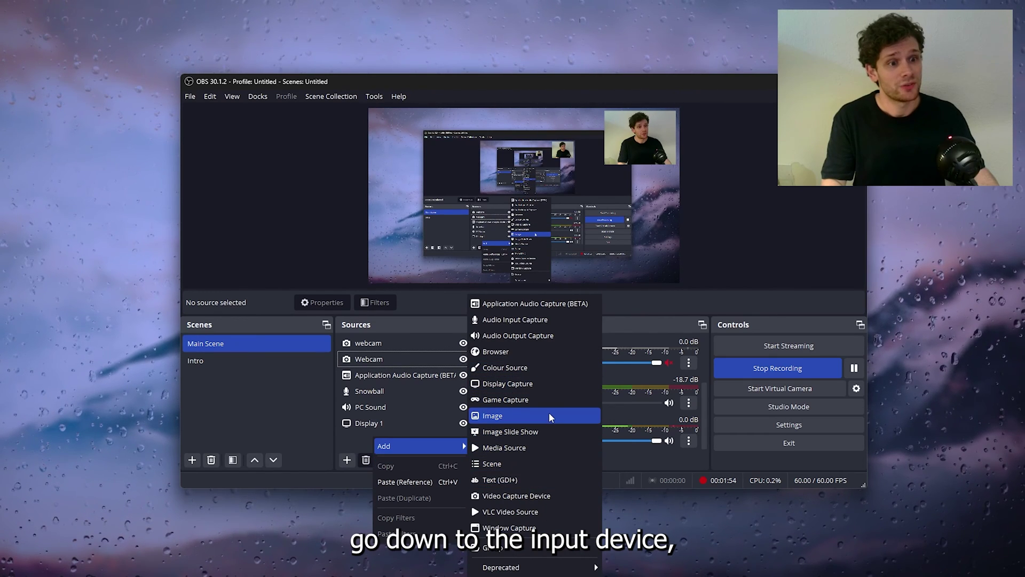
{"action": "left_click", "coordinate": [501, 319]}
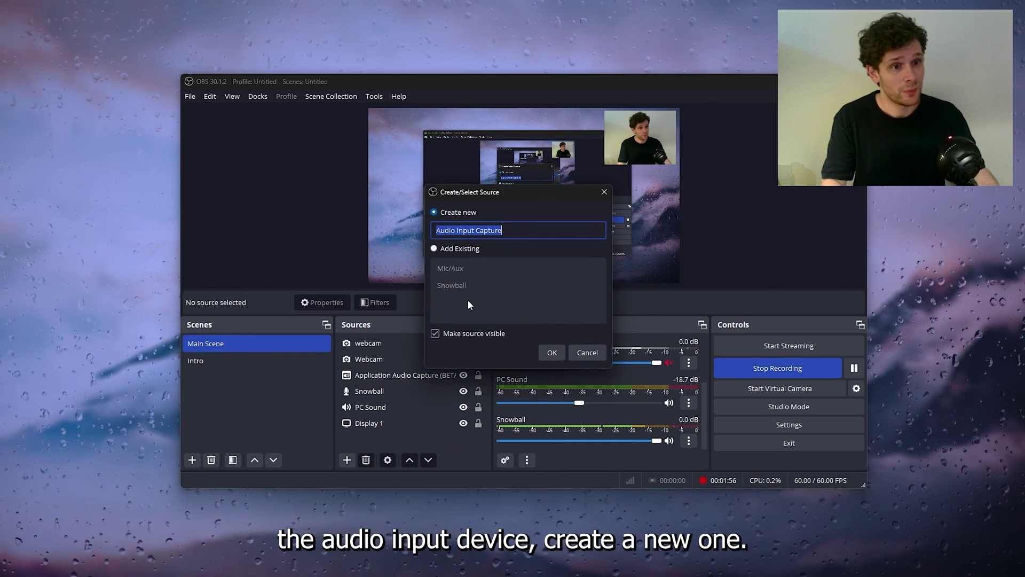
{"action": "left_click", "coordinate": [552, 352]}
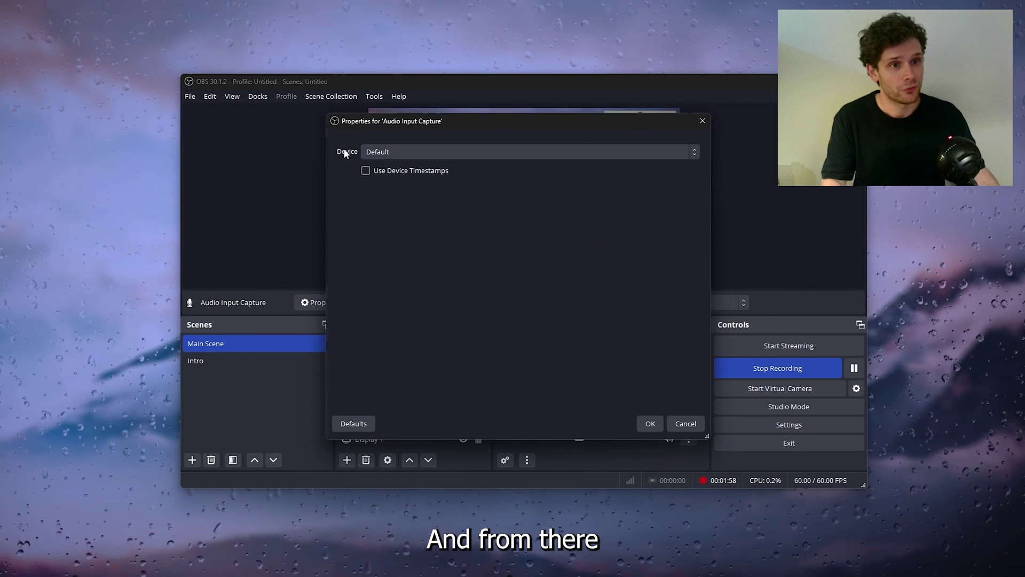
{"action": "left_click", "coordinate": [703, 121]}
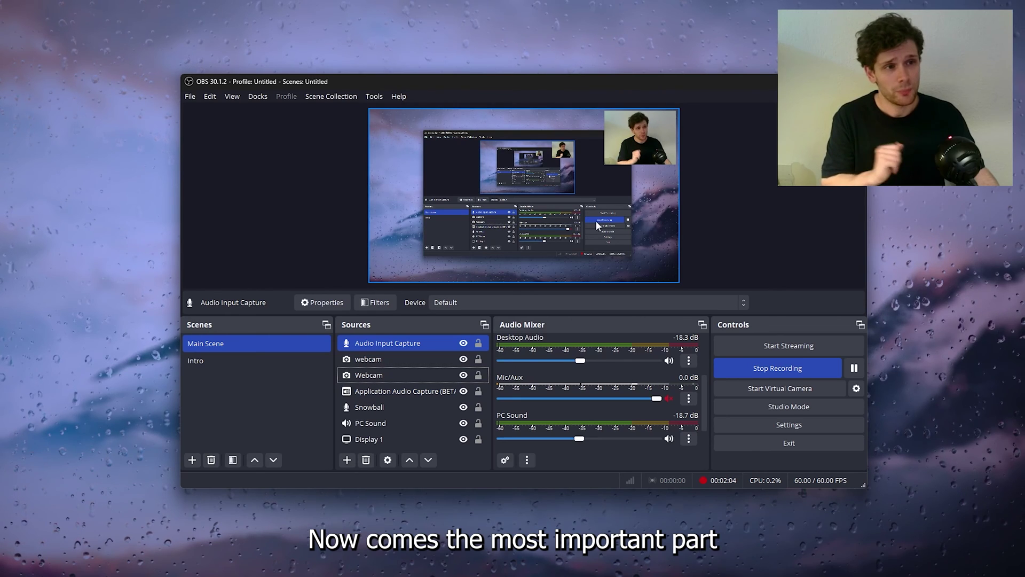
Select the Webcam overlay in the preview so it can be adjusted
{"action": "left_click", "coordinate": [638, 132]}
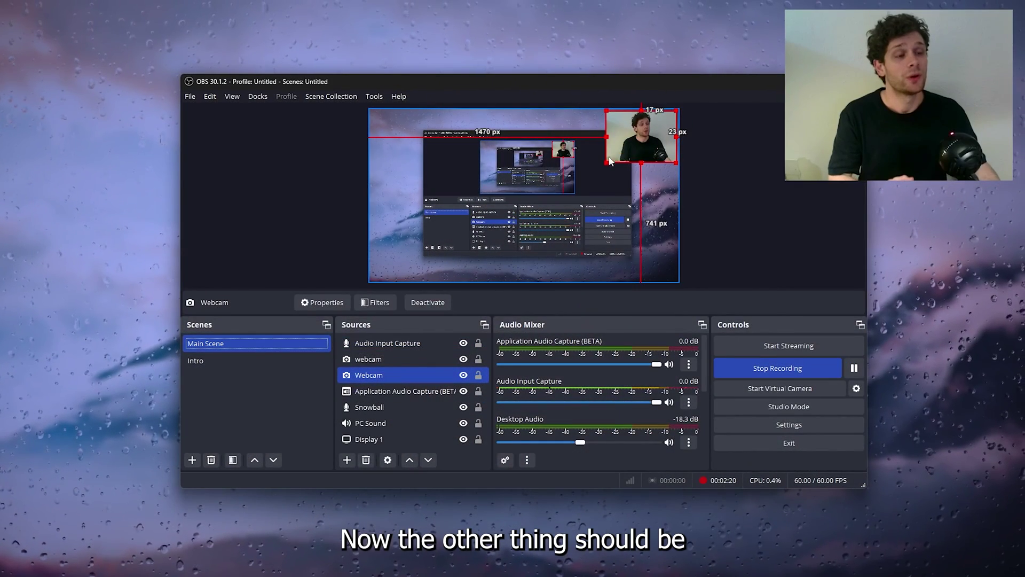
{"action": "left_click", "coordinate": [452, 242]}
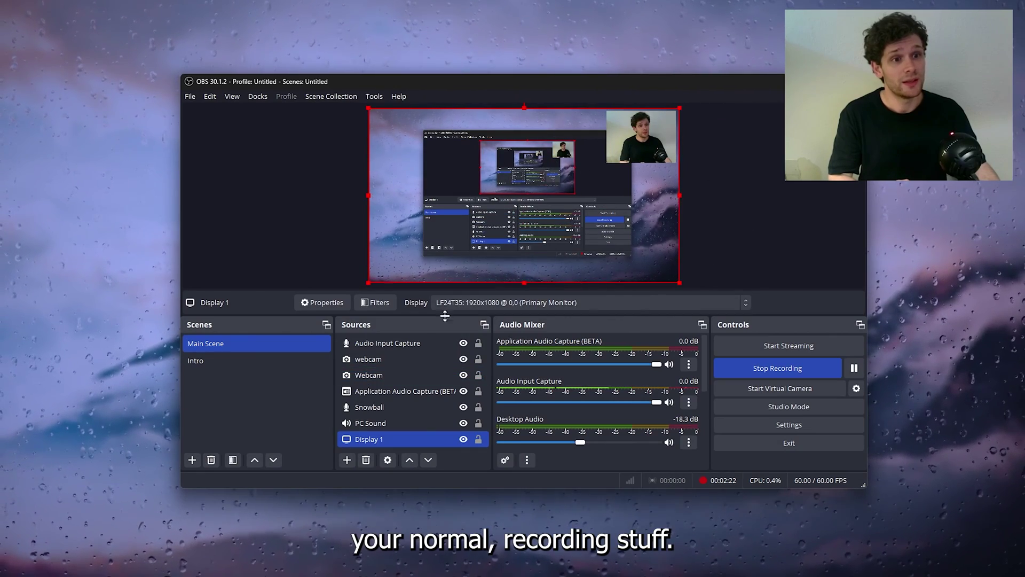